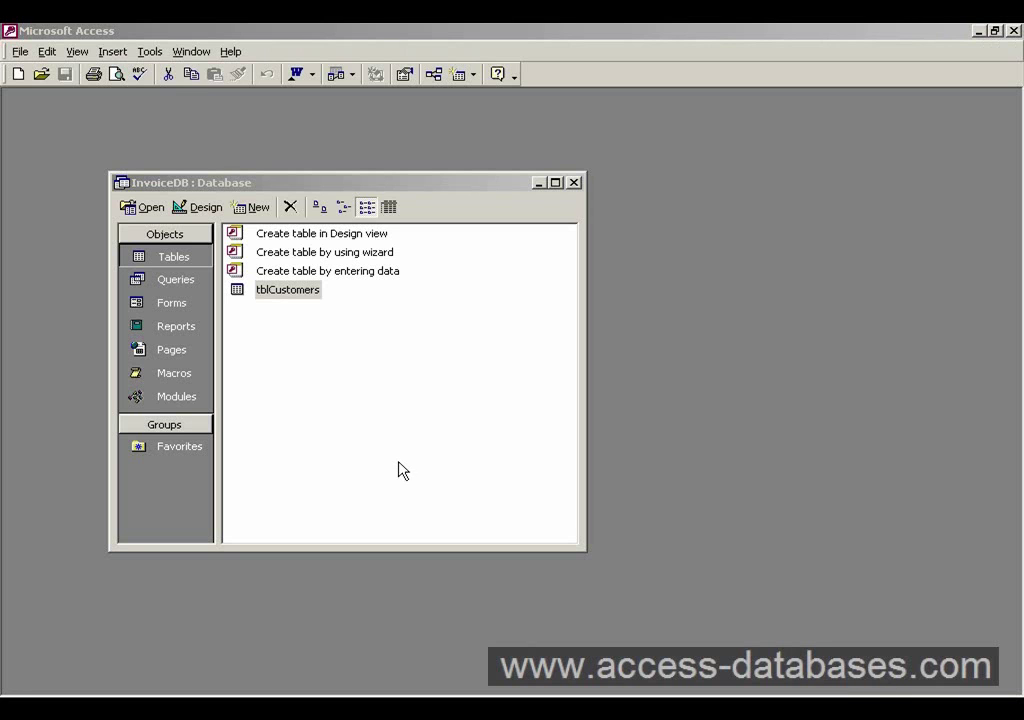
- Open the tblCustomers table from the Tables list in Datasheet view
{"action": "left_click", "coordinate": [288, 299]}
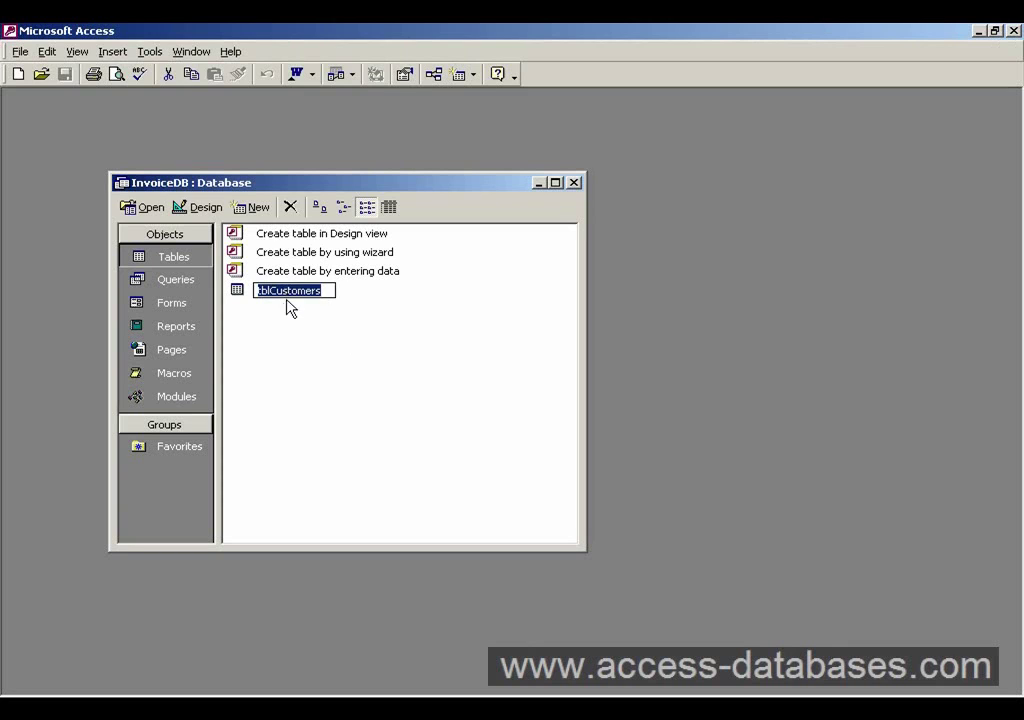
{"action": "left_click", "coordinate": [296, 327]}
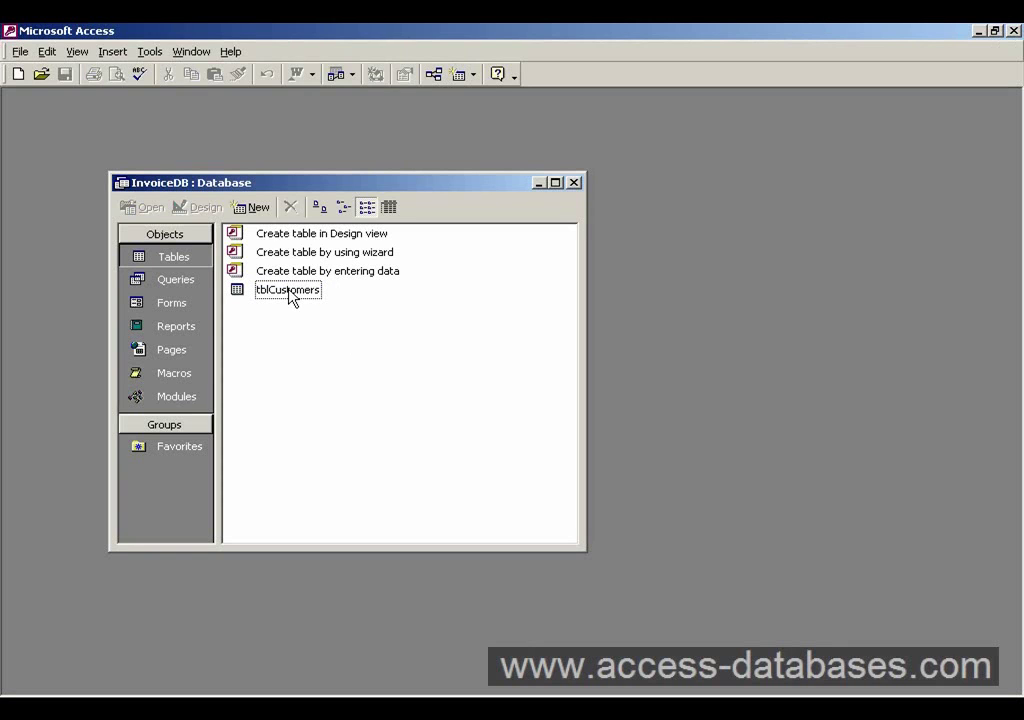
{"action": "left_click", "coordinate": [290, 297]}
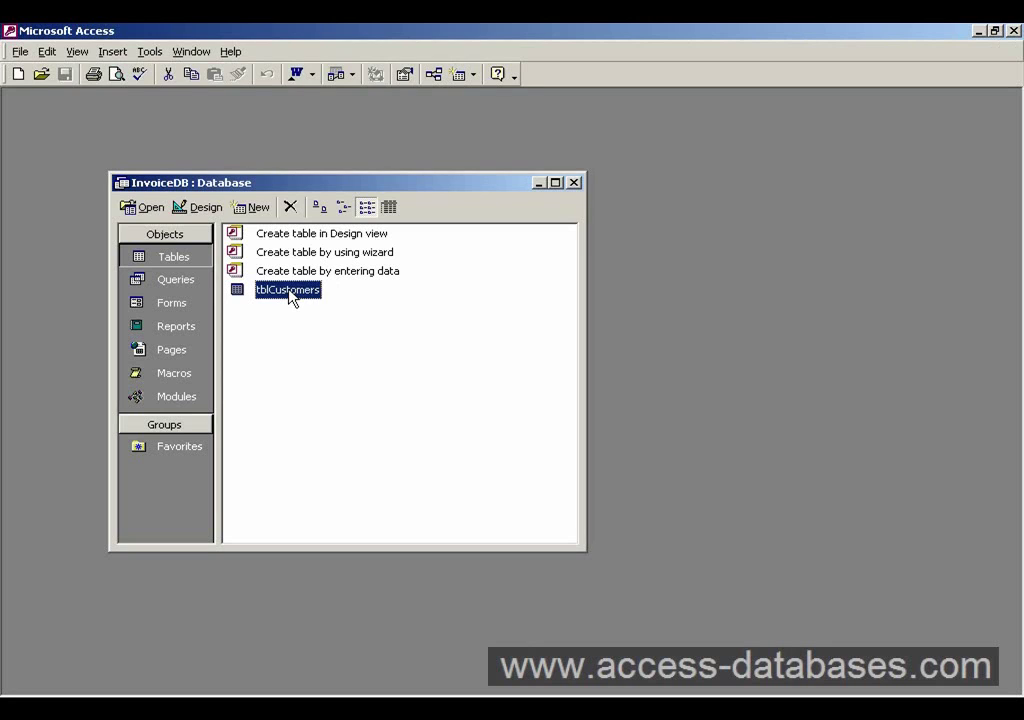
{"action": "right_click", "coordinate": [291, 296]}
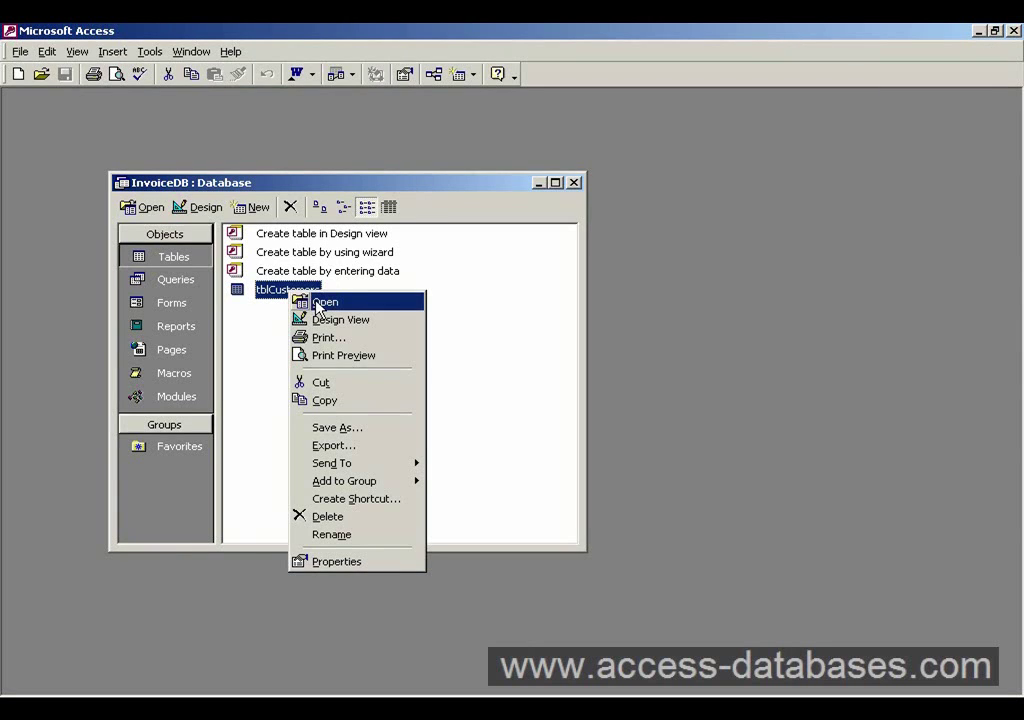
{"action": "left_click", "coordinate": [318, 303]}
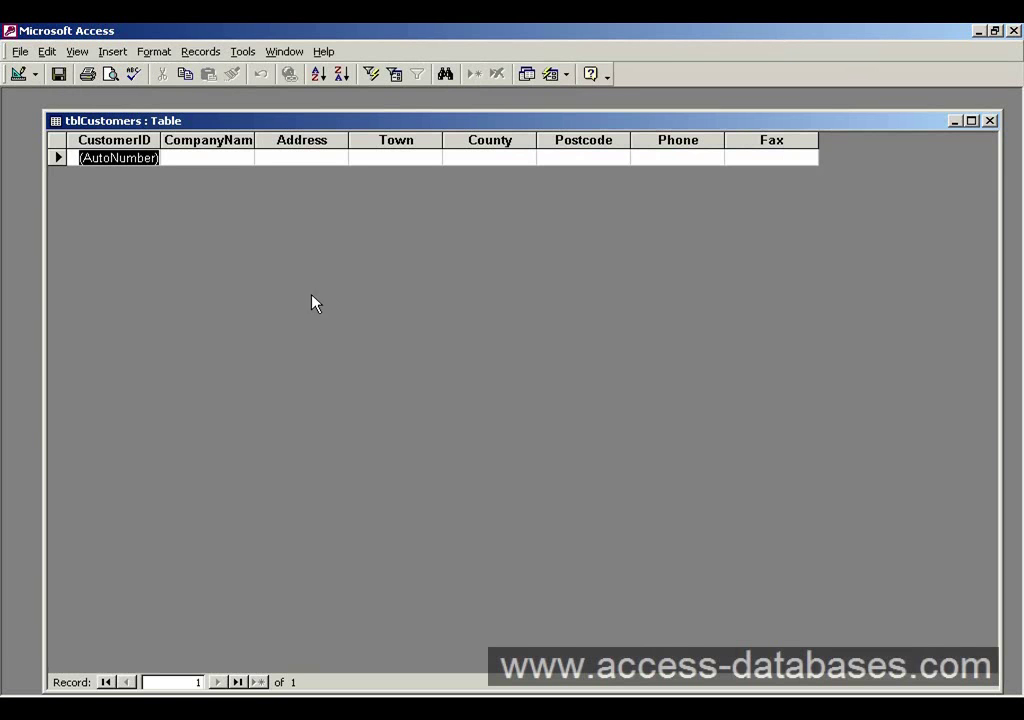
- Reposition the table window and put the cursor in the new record's CompanyName cell
{"action": "left_click_drag", "start_coordinate": [270, 123], "coordinate": [257, 117]}
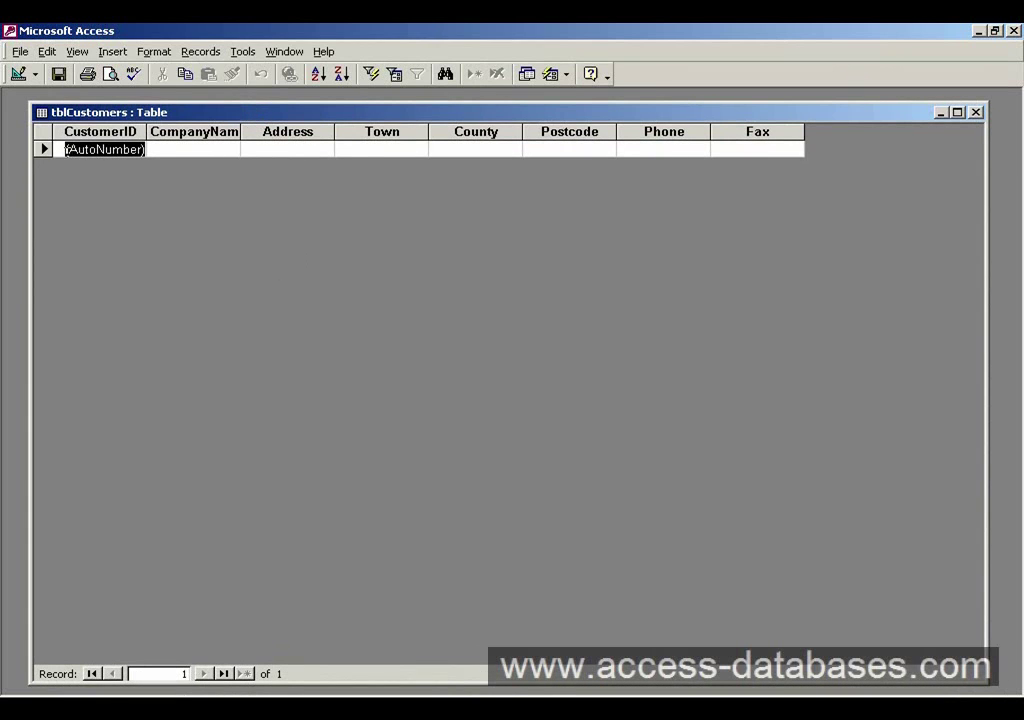
{"action": "left_click_drag", "start_coordinate": [66, 149], "coordinate": [146, 149]}
{"action": "left_click", "coordinate": [175, 150]}
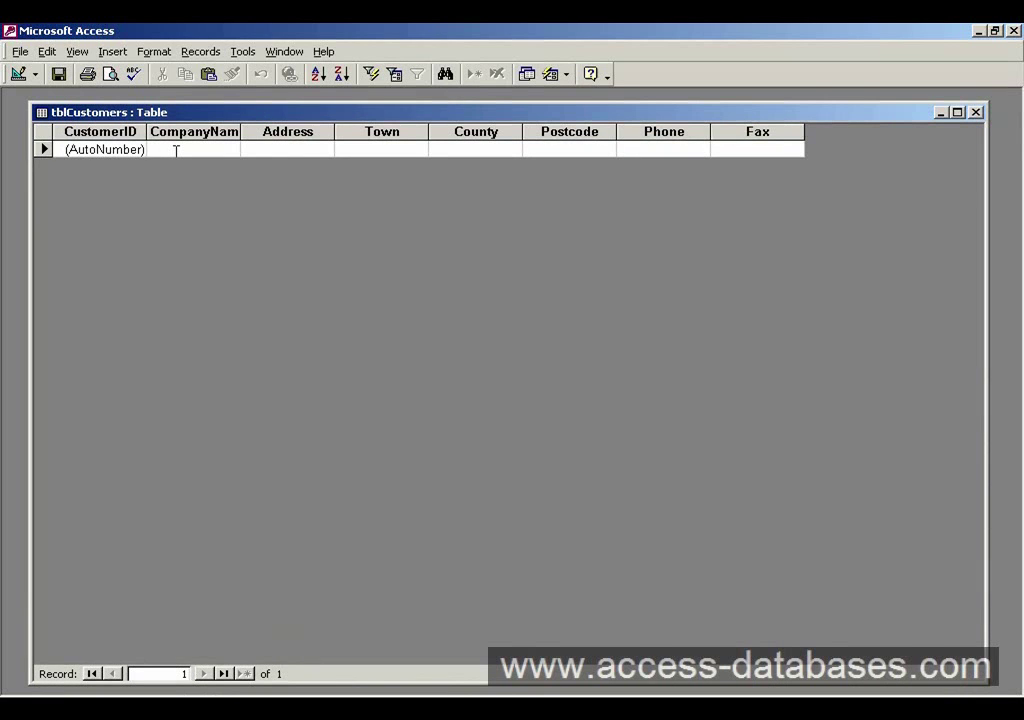
- Enter 'MC Computer Company' as record 1's company name, generating CustomerID 1
{"action": "type", "text": "MC"}
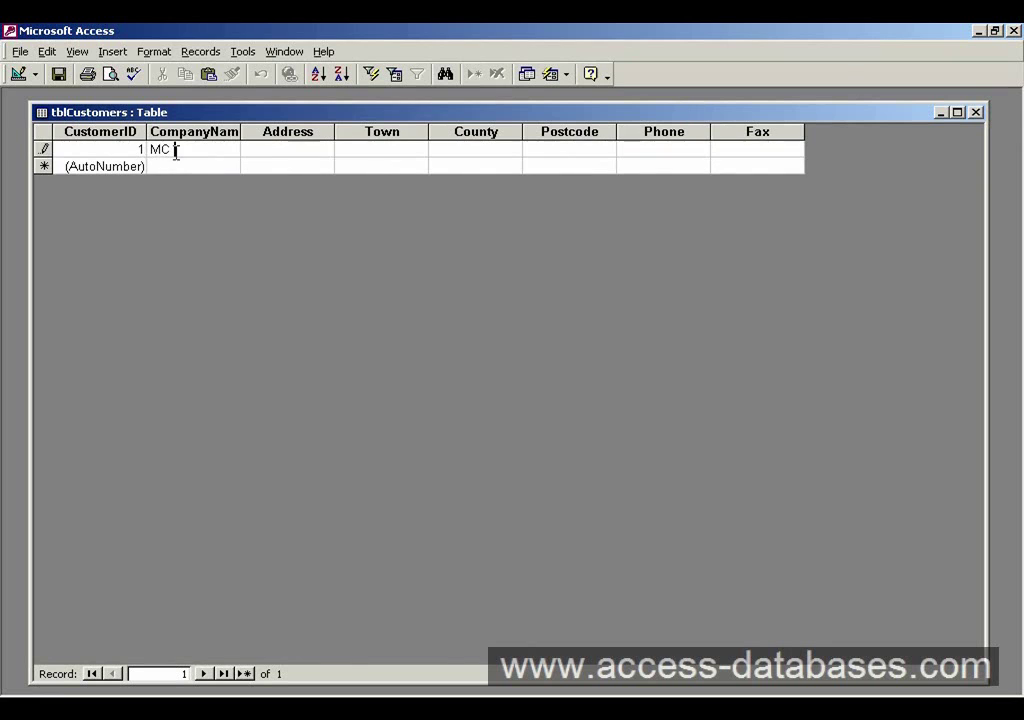
{"action": "type", "text": " Computer"}
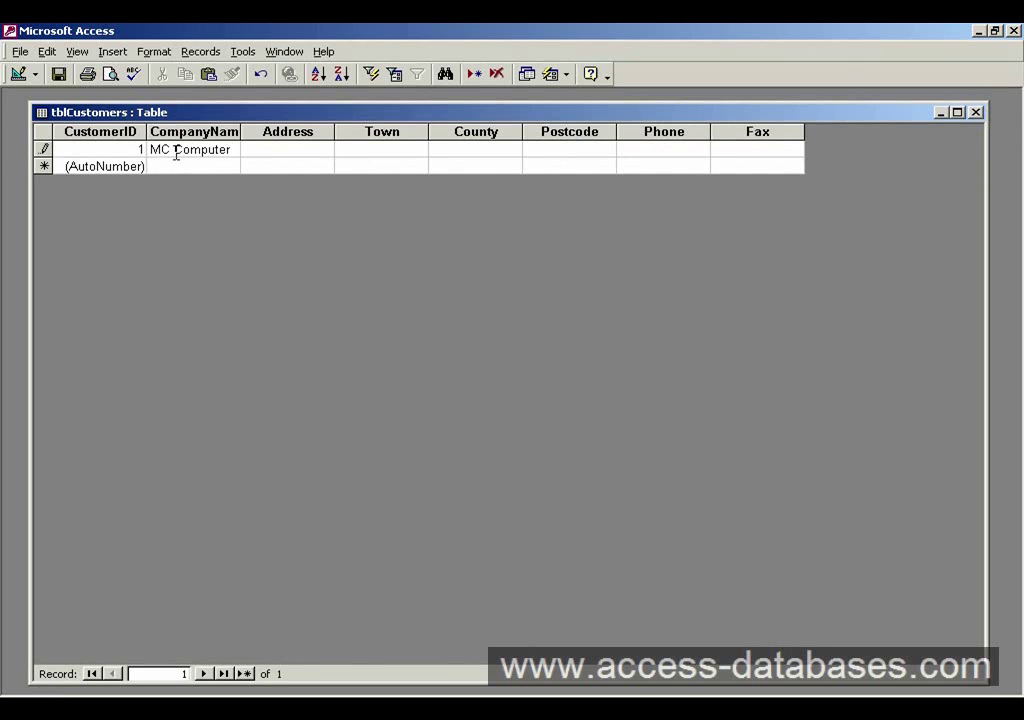
{"action": "type", "text": " Company"}
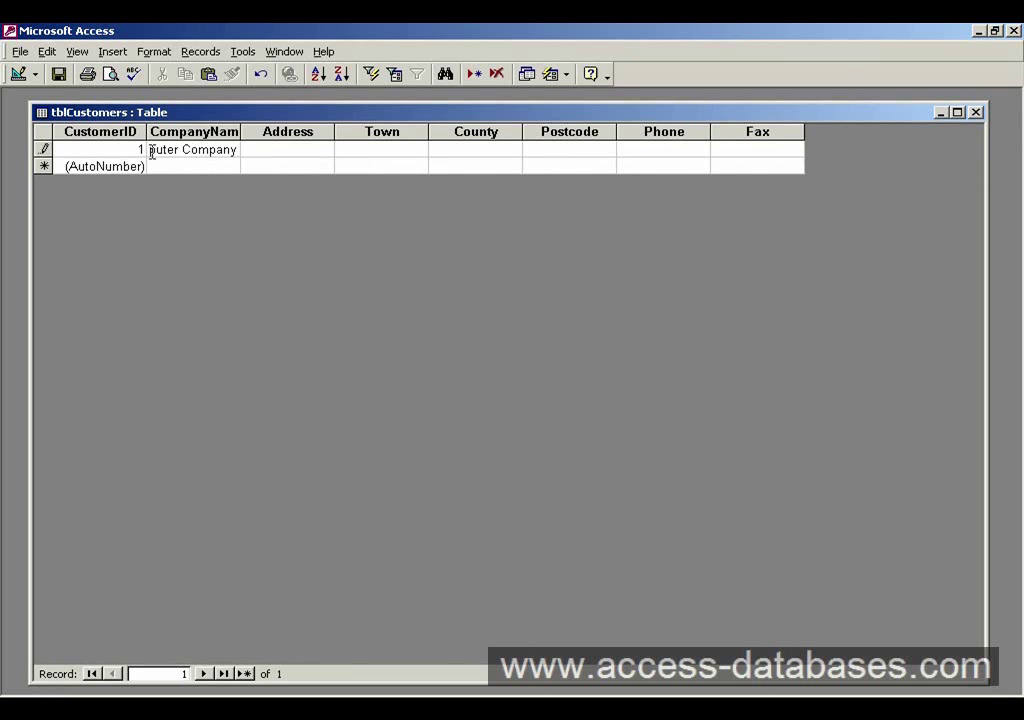
{"action": "key", "text": "shift+Tab"}
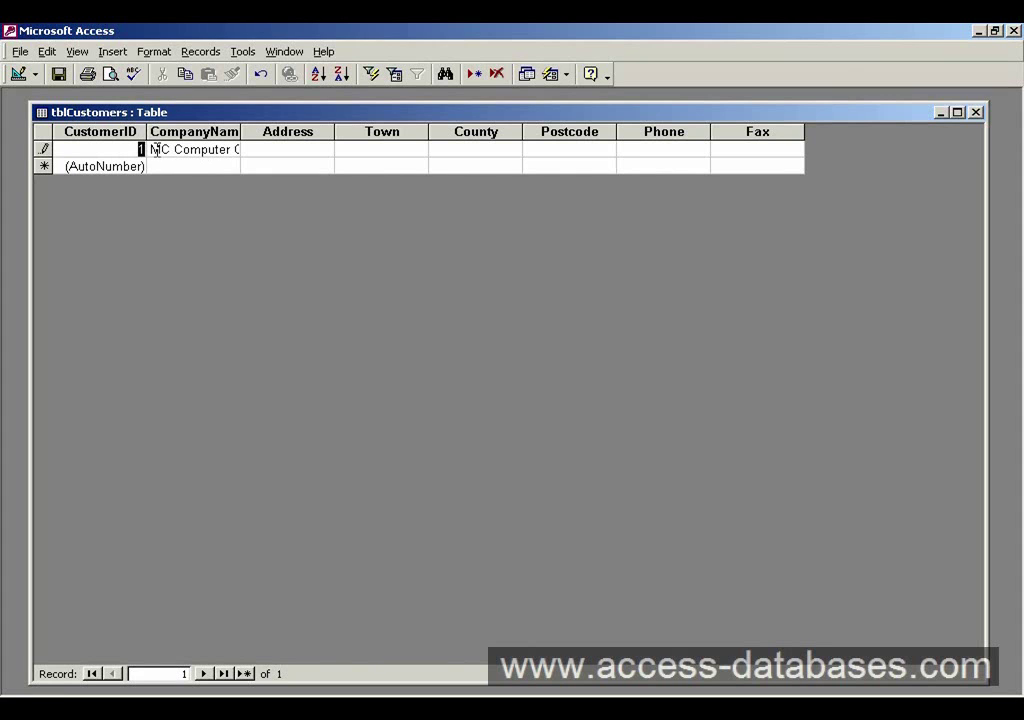
{"action": "left_click", "coordinate": [174, 149]}
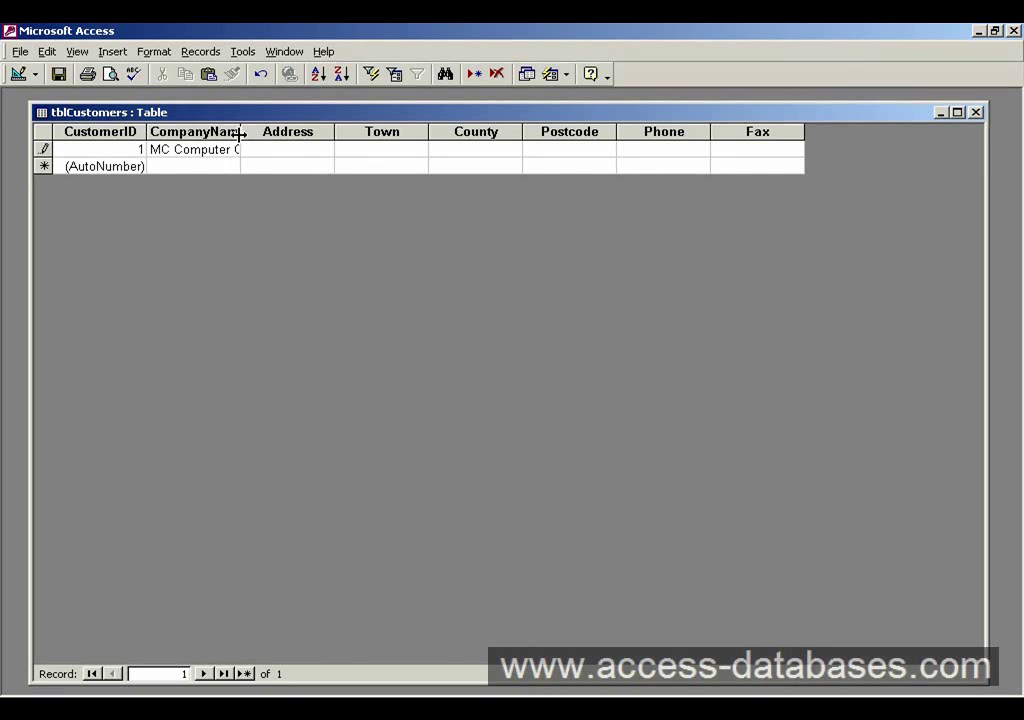
- Drag the CompanyName and Address header borders wider so the company name shows fully
{"action": "left_click_drag", "start_coordinate": [240, 132], "coordinate": [261, 132]}
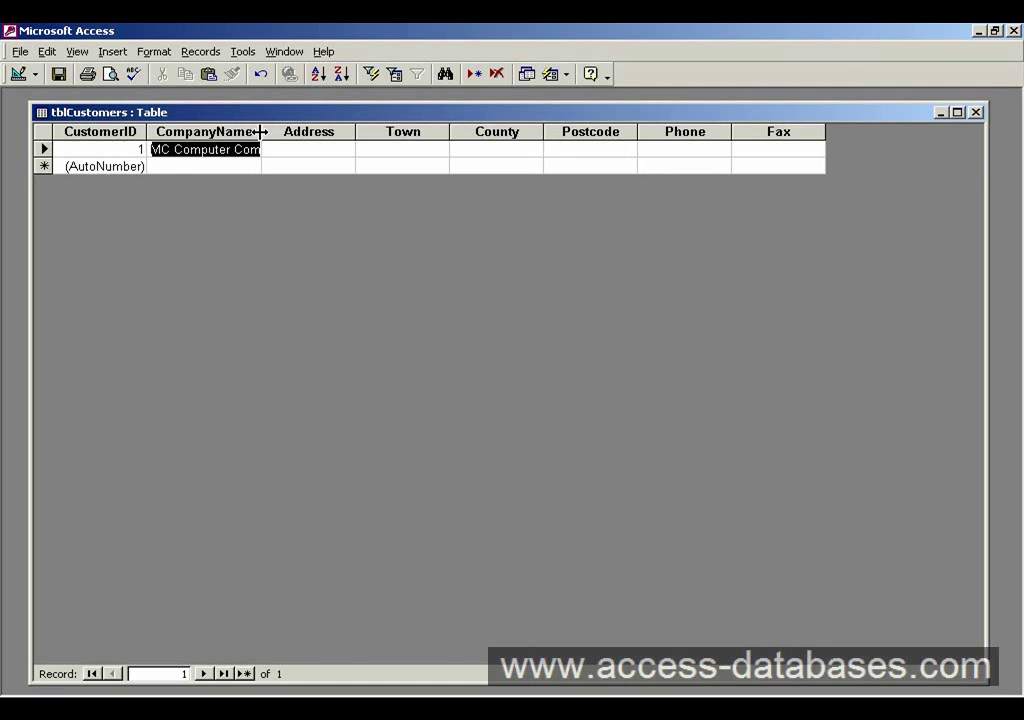
{"action": "left_click", "coordinate": [244, 149]}
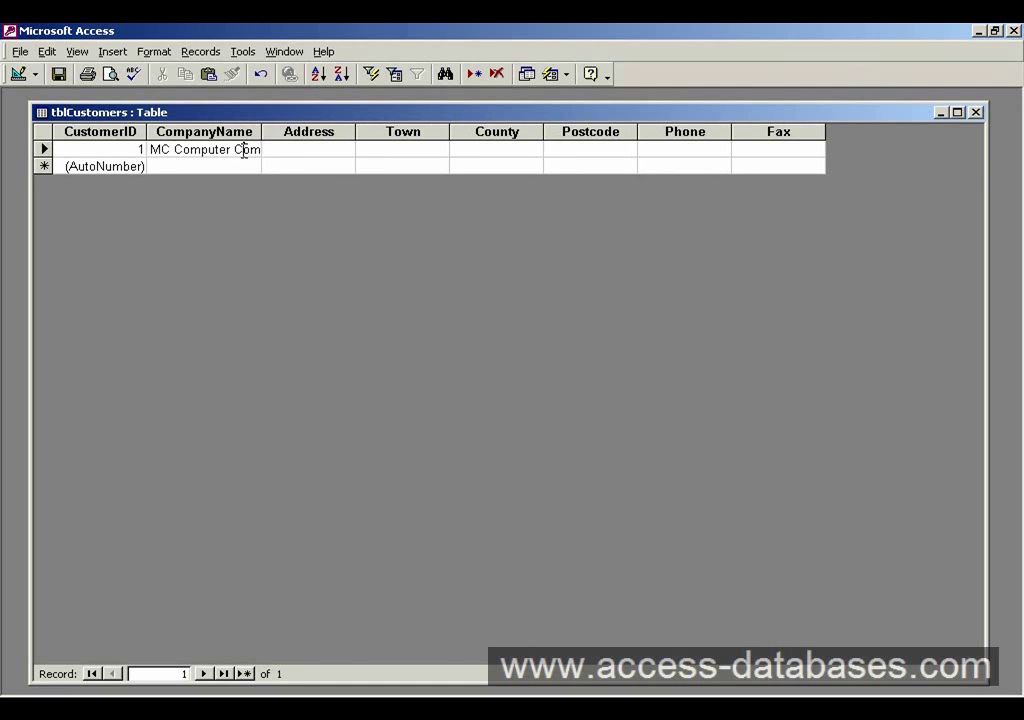
{"action": "left_click", "coordinate": [152, 131]}
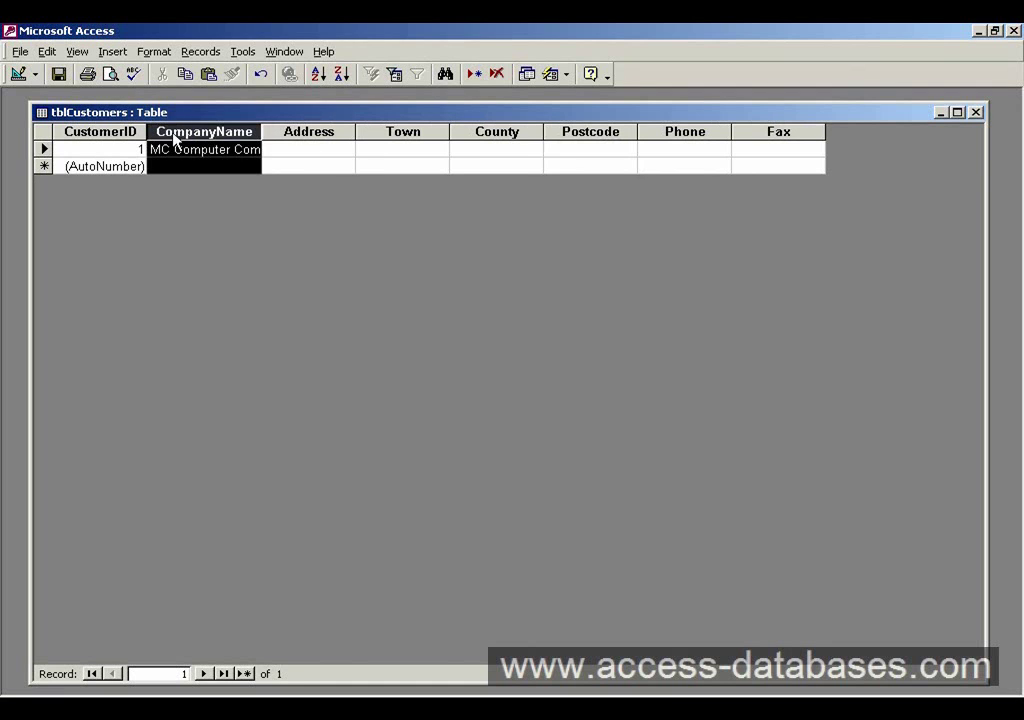
{"action": "left_click", "coordinate": [267, 149]}
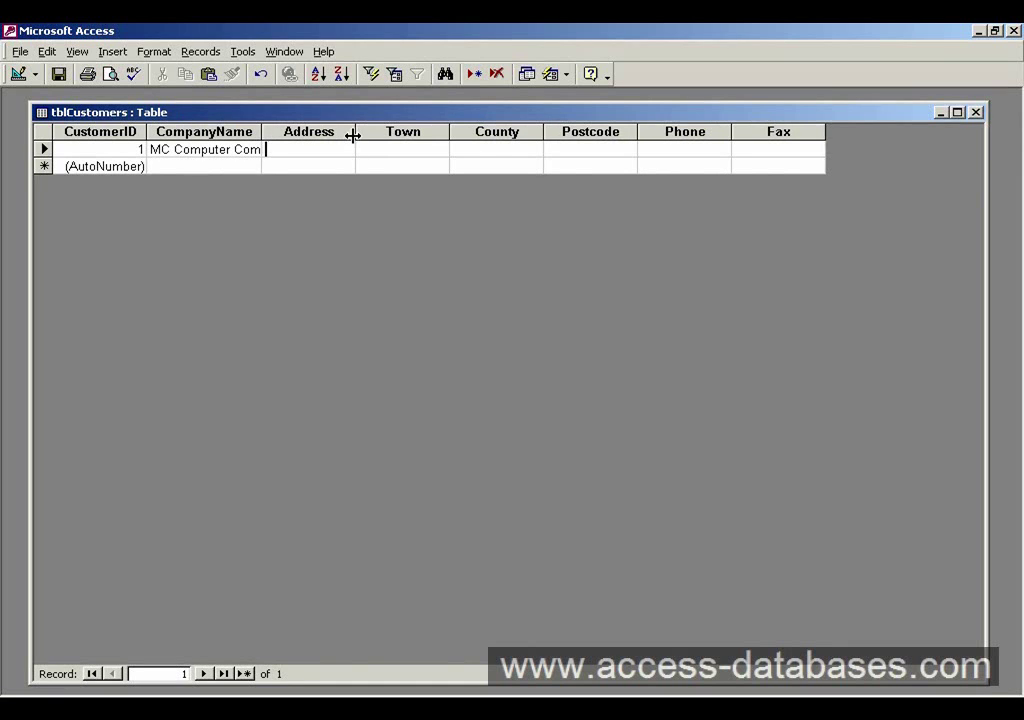
{"action": "left_click_drag", "start_coordinate": [352, 135], "coordinate": [379, 135]}
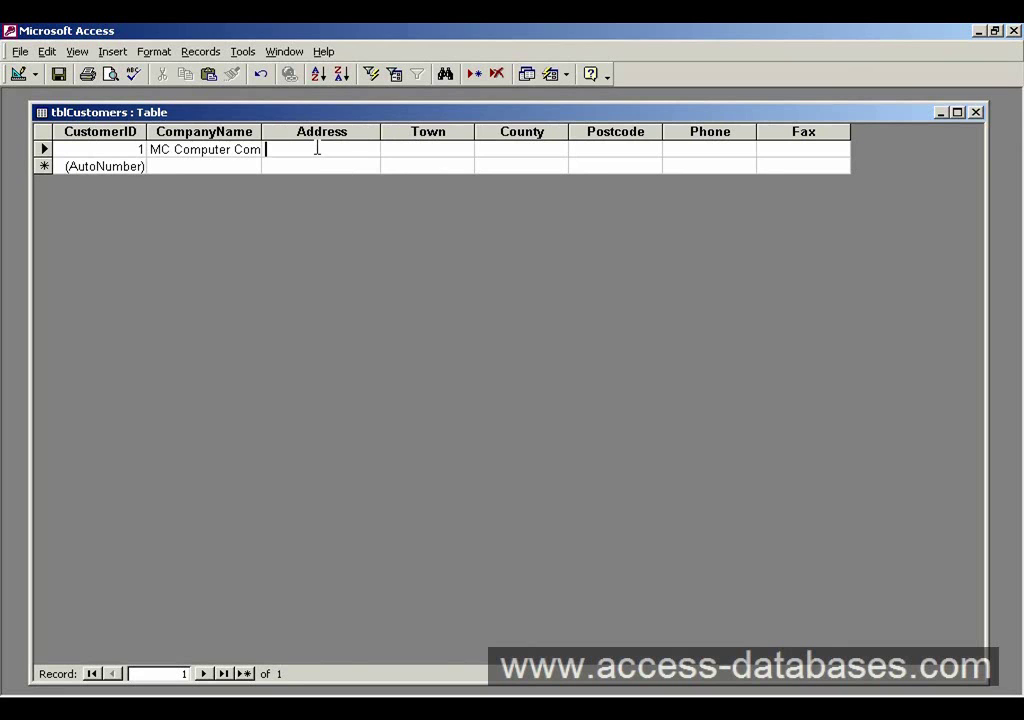
- Fill in record 1's street address, town, county and postcode
{"action": "left_click", "coordinate": [317, 148]}
{"action": "key", "text": "Tab"}
{"action": "type", "text": "Ealing"}
{"action": "key", "text": "Tab"}
{"action": "type", "text": "Lo"}
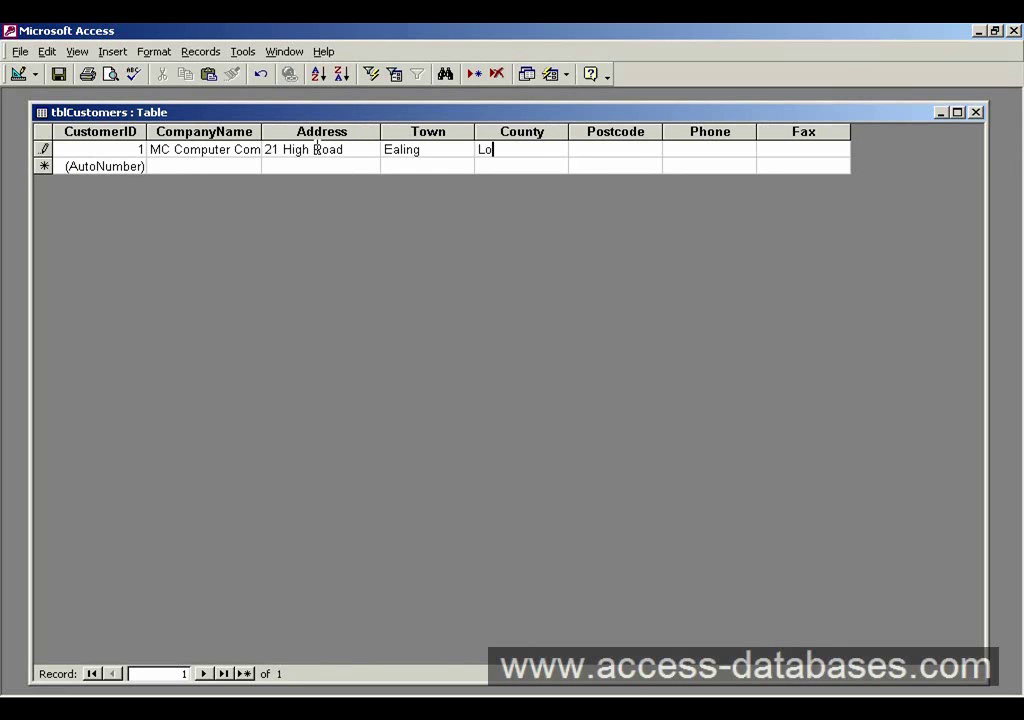
{"action": "type", "text": "ndond"}
{"action": "key", "text": "Tab"}
{"action": "type", "text": "W1"}
- Enter record 1's phone and fax numbers and save the record
{"action": "key", "text": "Tab"}
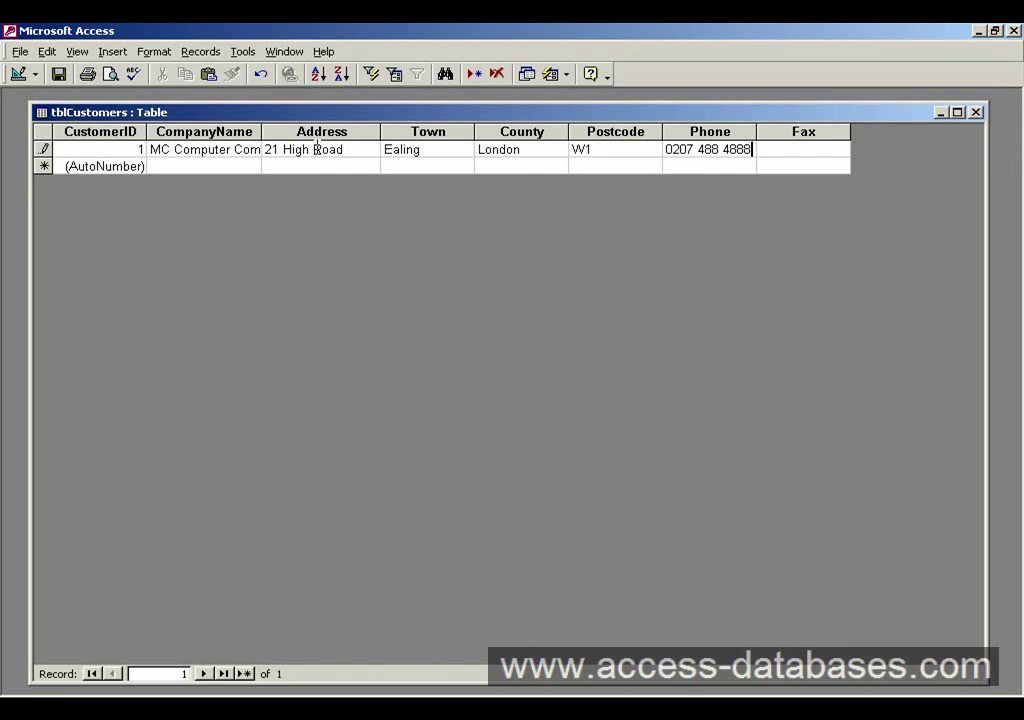
{"action": "key", "text": "Tab"}
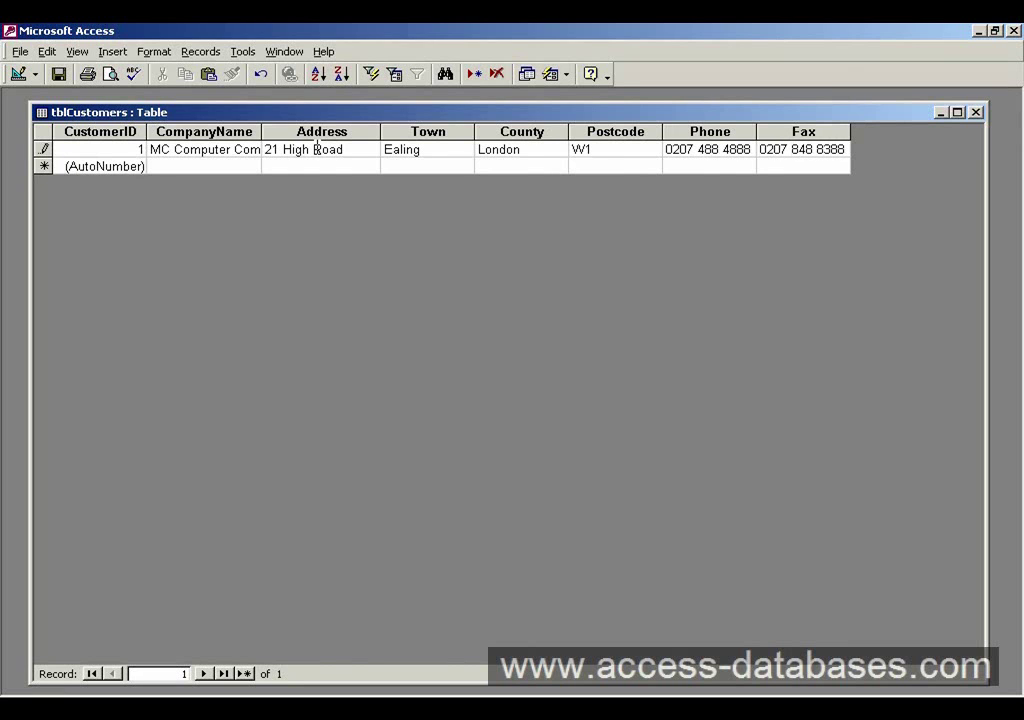
{"action": "key", "text": "Tab"}
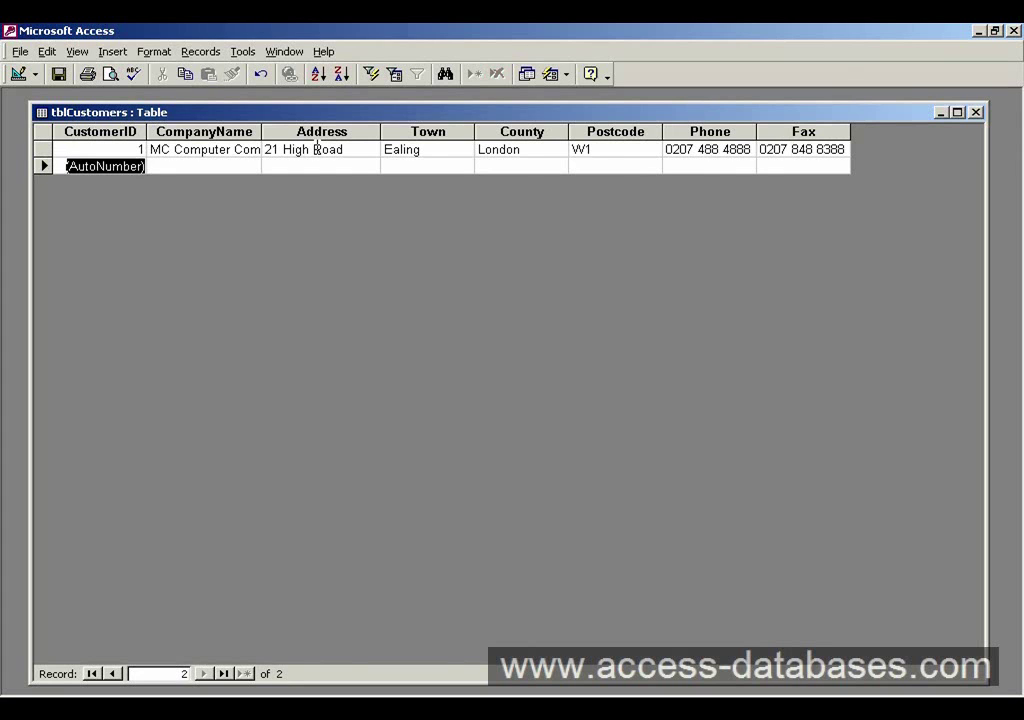
{"action": "key", "text": "Tab"}
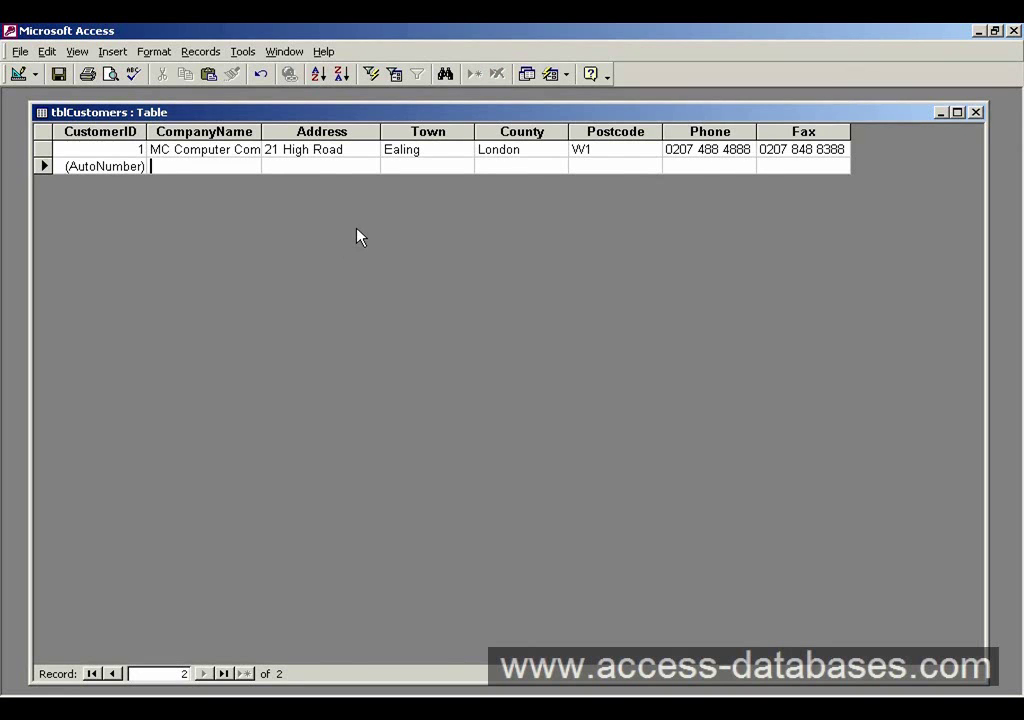
- Enter 'Smiths Holdings' as record 2's company name, followed by its street address
{"action": "type", "text": "Smigh"}
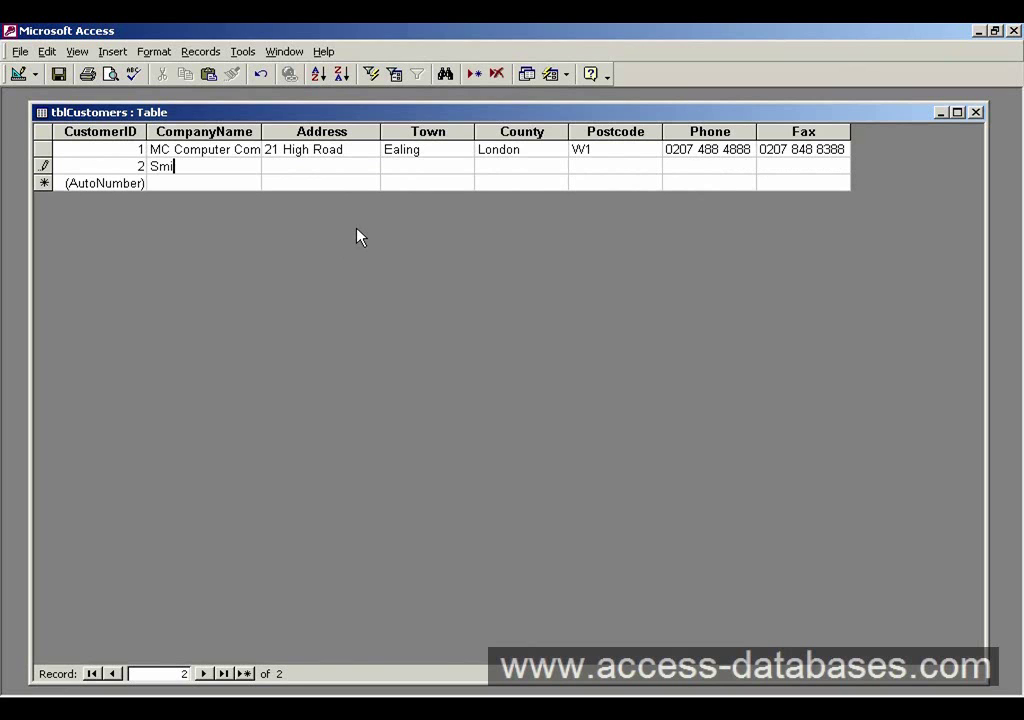
{"action": "key", "text": "BackSpace"}
{"action": "key", "text": "BackSpace"}
{"action": "key", "text": "BackSpace"}
{"action": "type", "text": "iths Holdings"}
{"action": "key", "text": "Tab"}
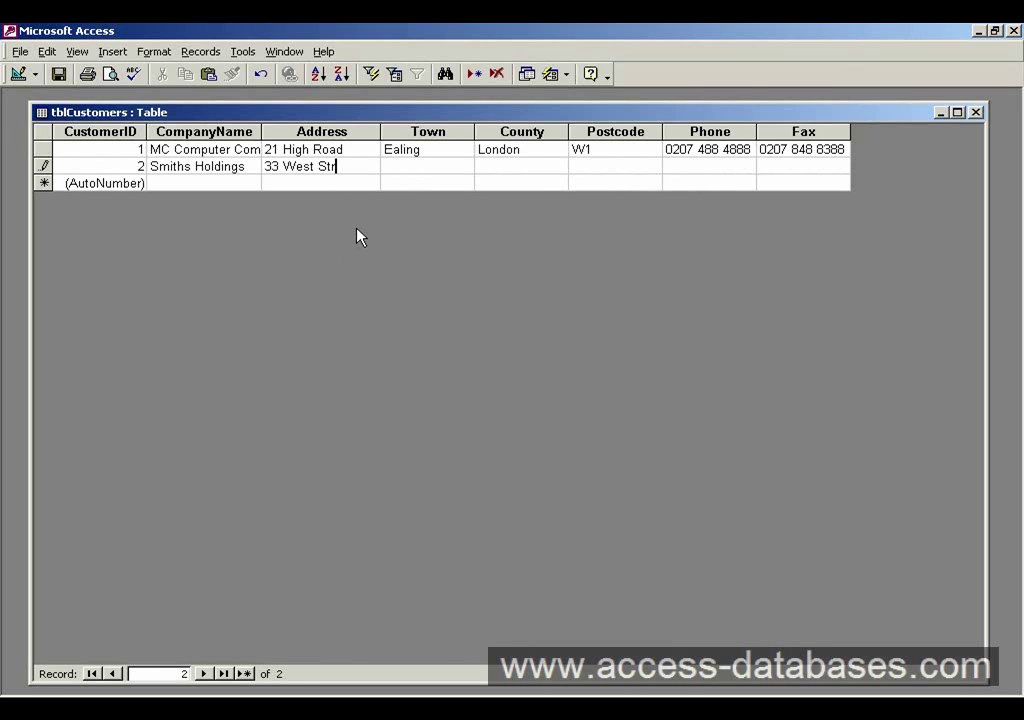
- Fill in record 2's town, county and postcode
{"action": "key", "text": "Tab"}
{"action": "type", "text": "Sotu"}
{"action": "key", "text": "BackSpace"}
{"action": "key", "text": "BackSpace"}
{"action": "type", "text": "uthall"}
{"action": "key", "text": "Tab"}
{"action": "type", "text": "London"}
{"action": "key", "text": "Tab"}
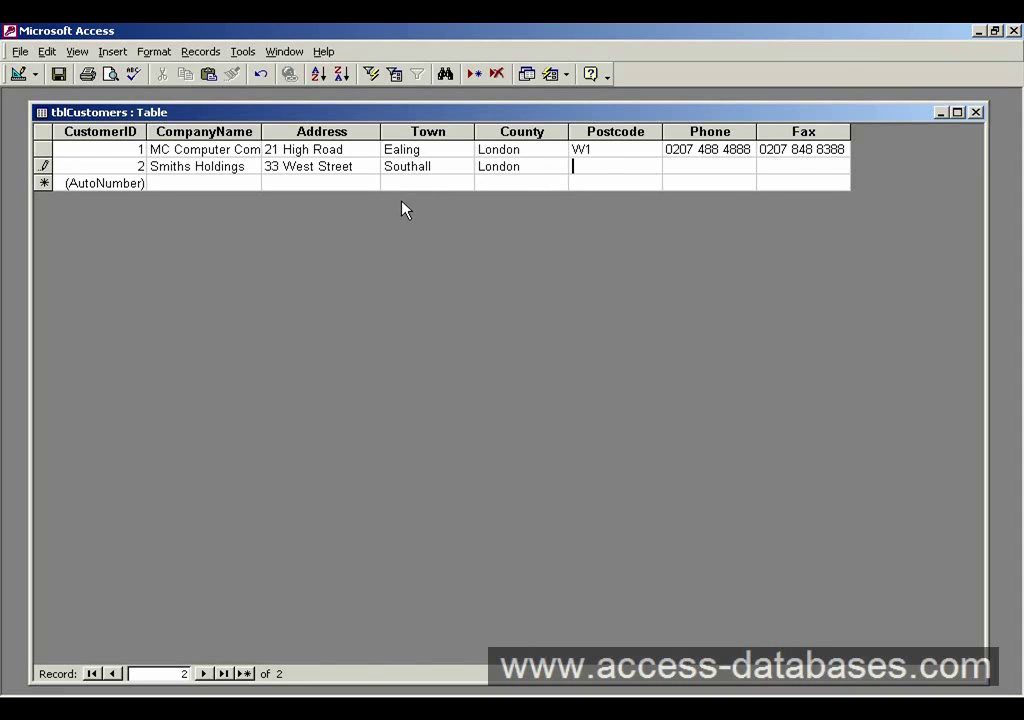
{"action": "type", "text": "W2"}
- Enter record 2's phone and fax numbers and save the record
{"action": "key", "text": "Tab"}
{"action": "key", "text": "Tab"}
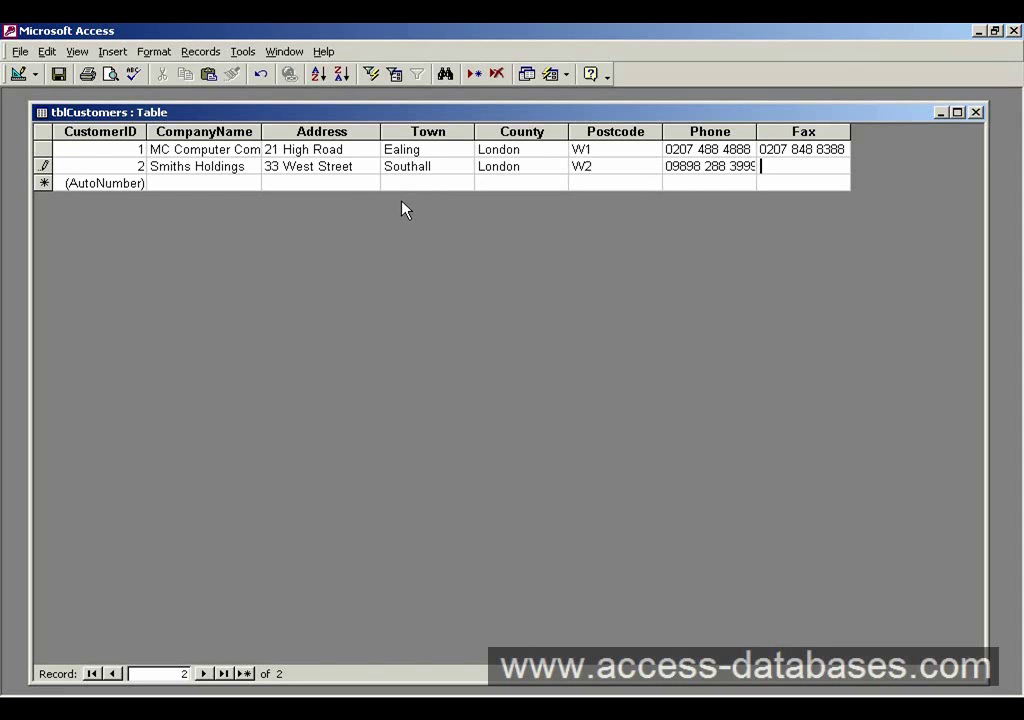
{"action": "key", "text": "Tab"}
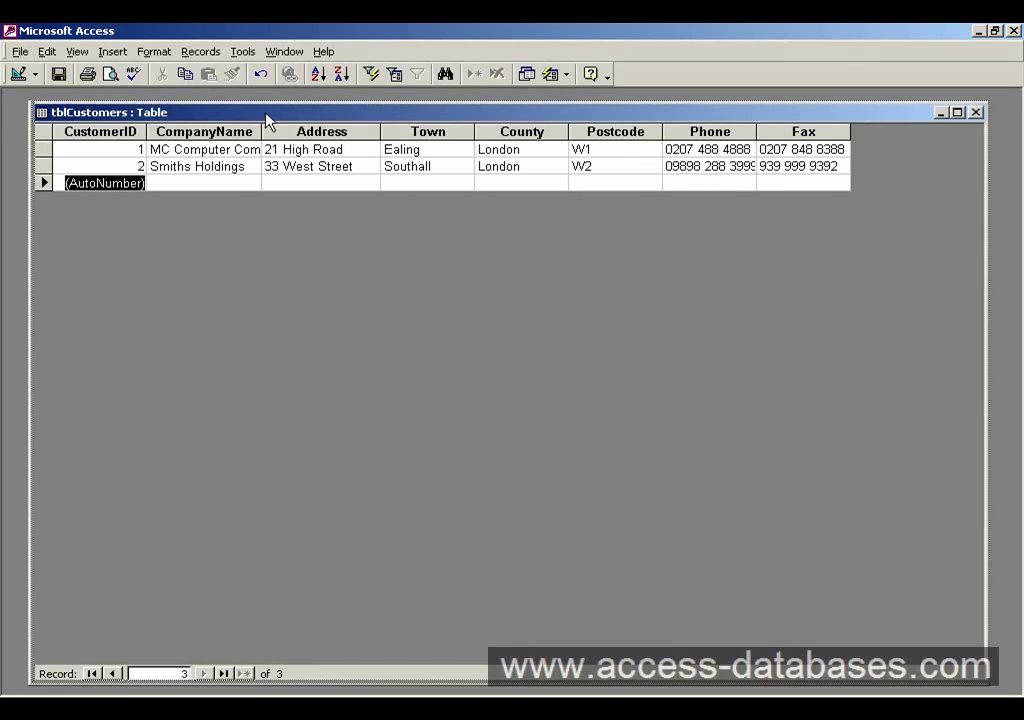
{"action": "left_click_drag", "start_coordinate": [96, 112], "coordinate": [92, 122]}
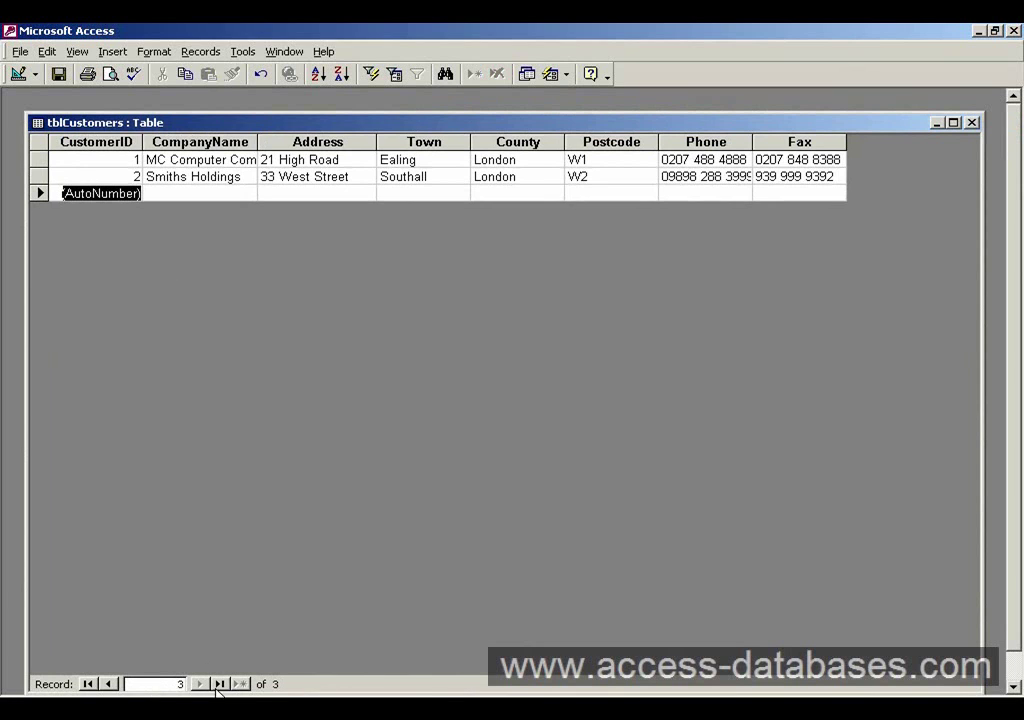
{"action": "left_click", "coordinate": [109, 684]}
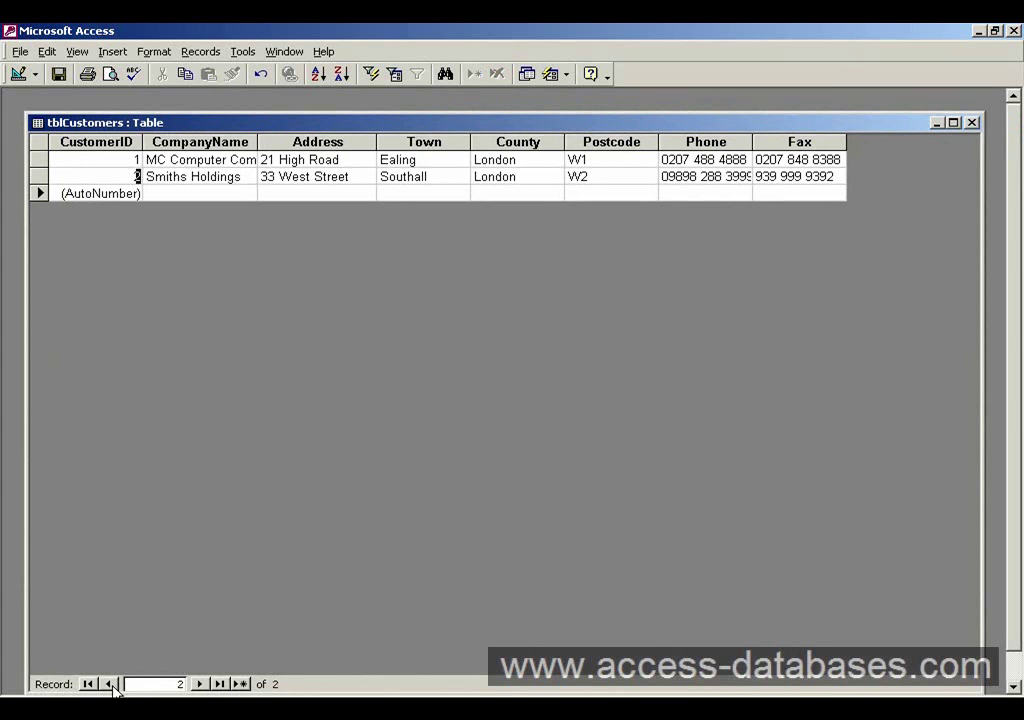
{"action": "left_click", "coordinate": [109, 684]}
{"action": "left_click", "coordinate": [199, 684]}
{"action": "left_click", "coordinate": [112, 685]}
{"action": "double_click", "coordinate": [539, 122]}
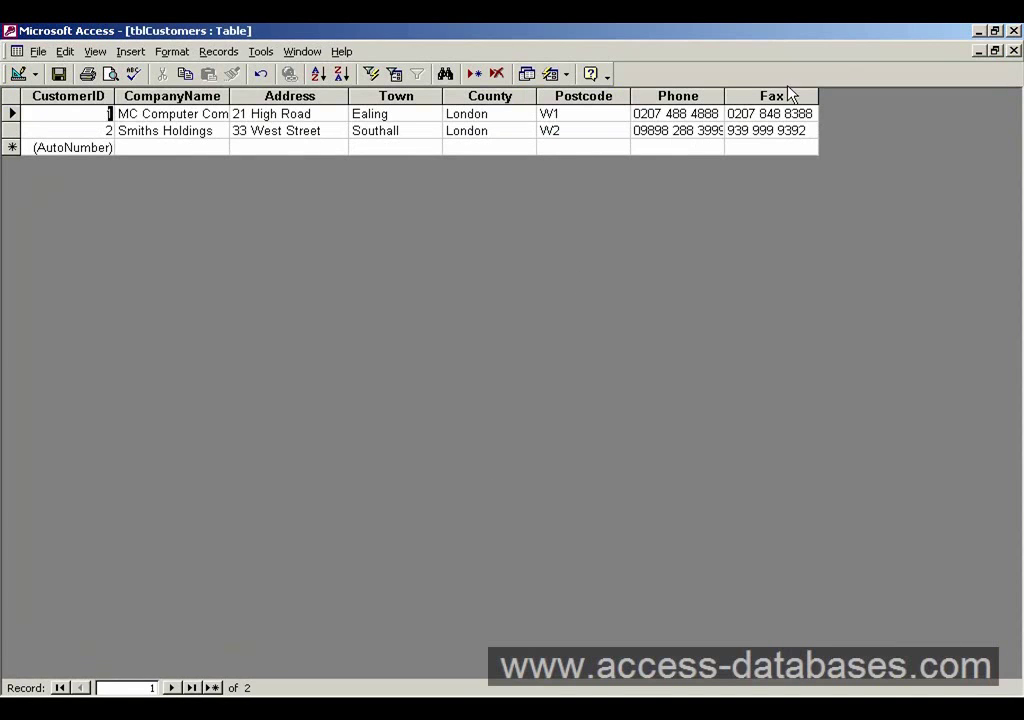
{"action": "left_click", "coordinate": [995, 51]}
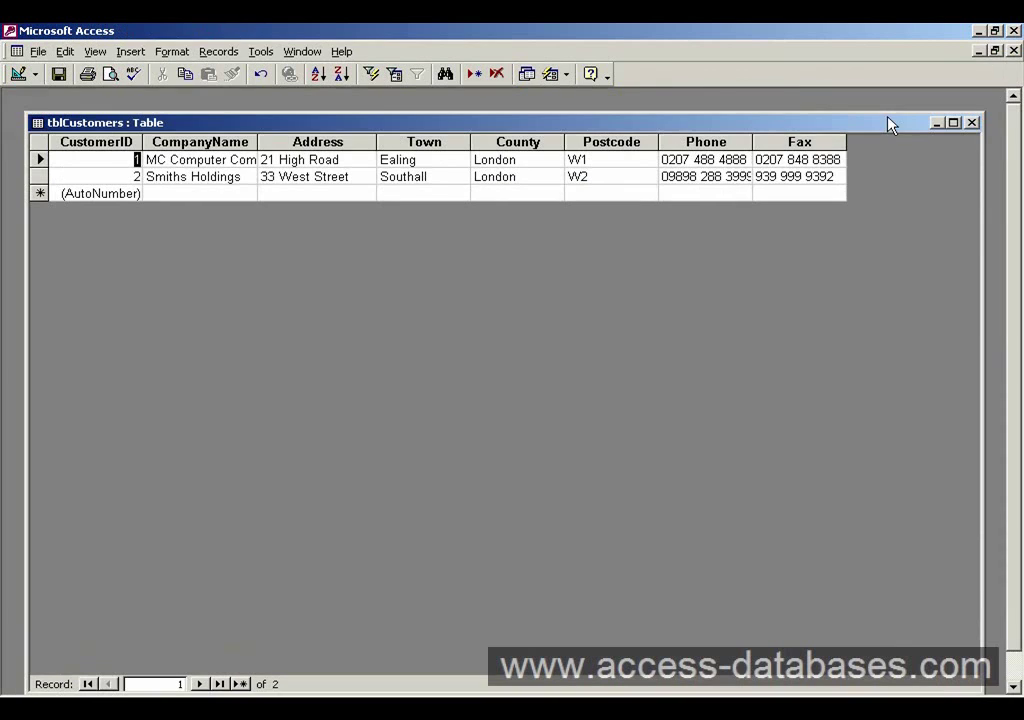
{"action": "left_click", "coordinate": [797, 146]}
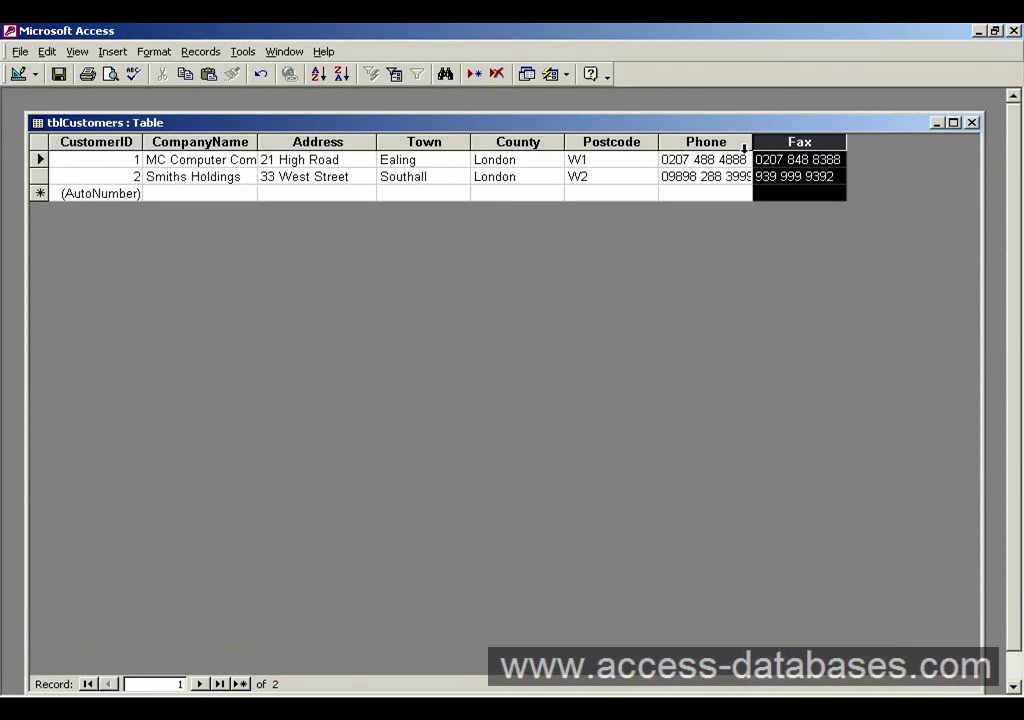
{"action": "left_click", "coordinate": [700, 143]}
{"action": "left_click", "coordinate": [605, 143]}
{"action": "left_click", "coordinate": [528, 145]}
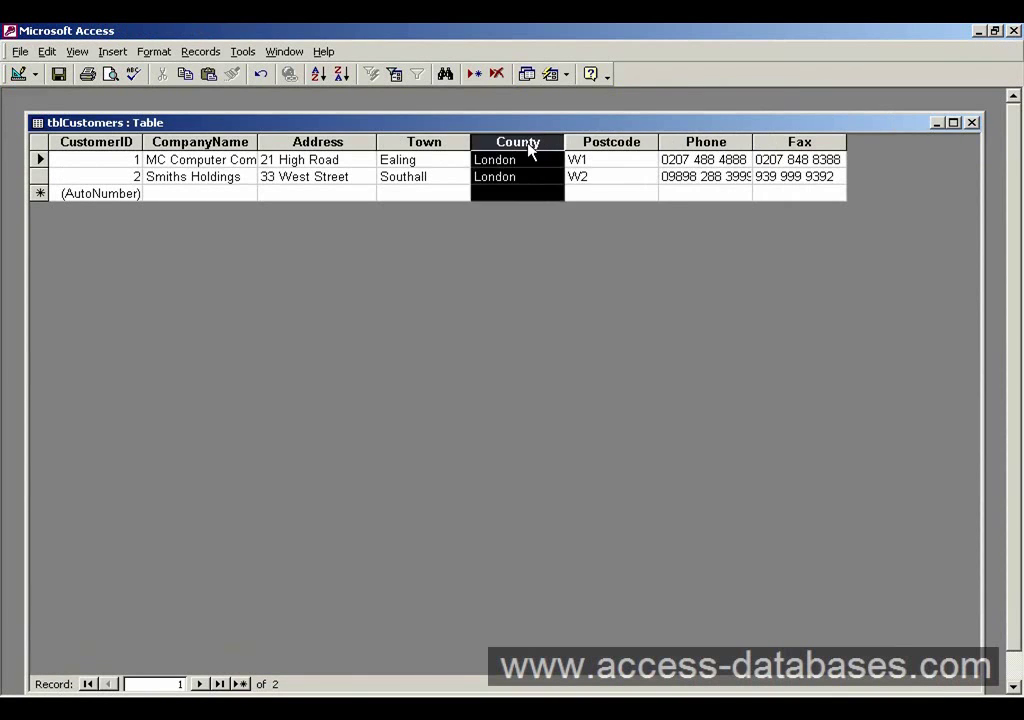
{"action": "left_click", "coordinate": [440, 145]}
{"action": "left_click", "coordinate": [366, 145]}
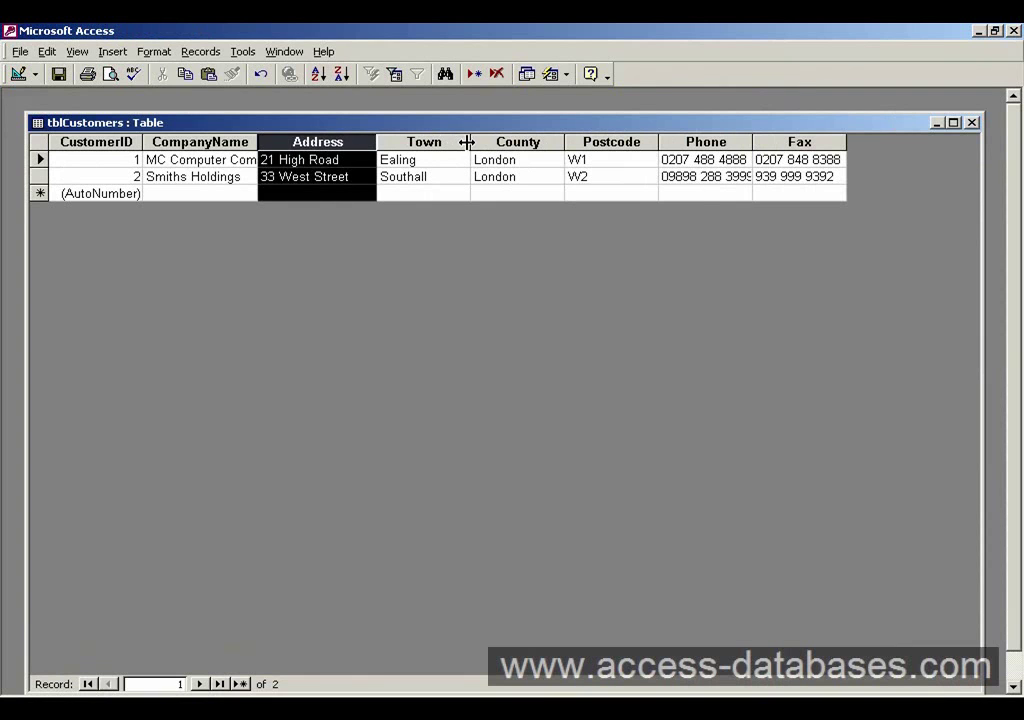
{"action": "left_click", "coordinate": [416, 160]}
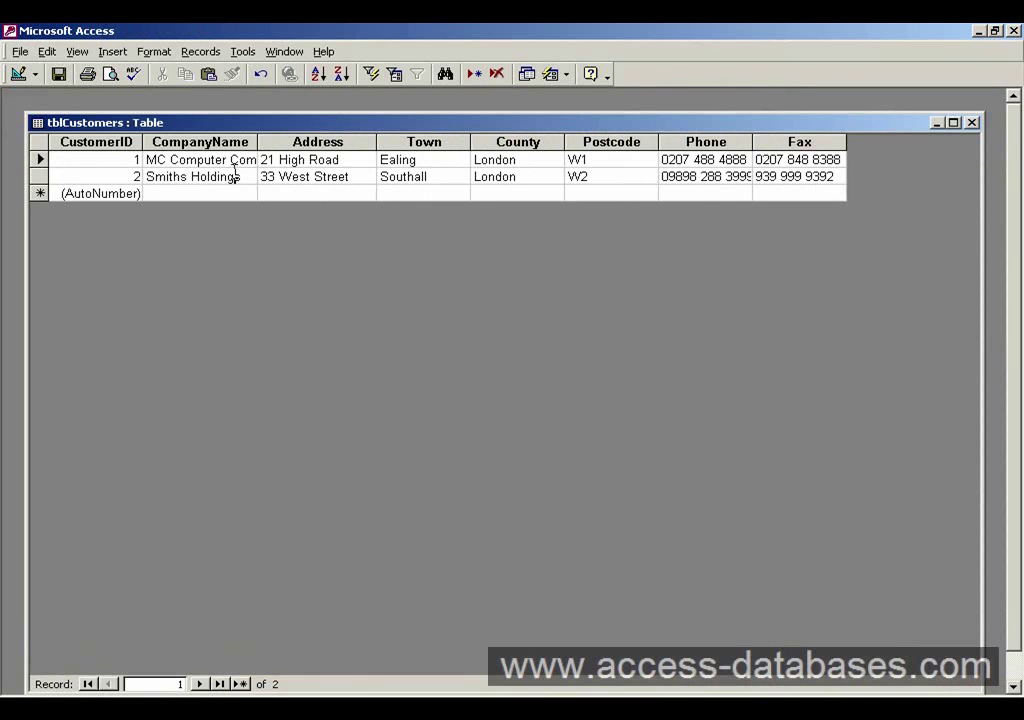
{"action": "left_click", "coordinate": [195, 143]}
{"action": "left_click", "coordinate": [103, 144]}
{"action": "left_click", "coordinate": [195, 143]}
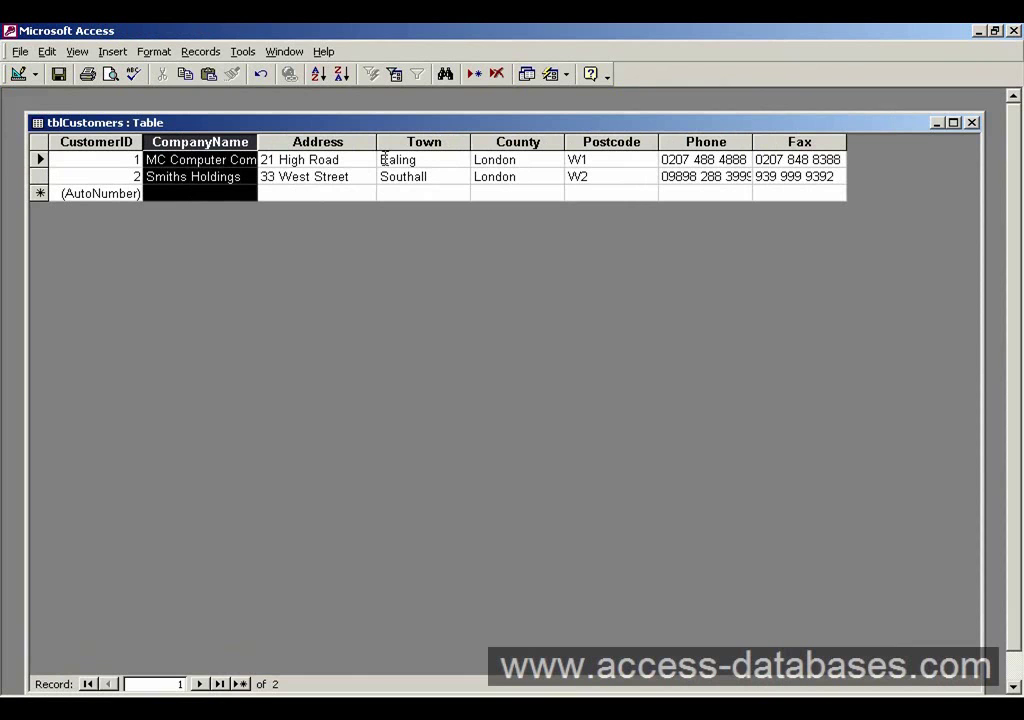
{"action": "left_click_drag", "start_coordinate": [607, 128], "coordinate": [605, 111]}
{"action": "left_click", "coordinate": [485, 158]}
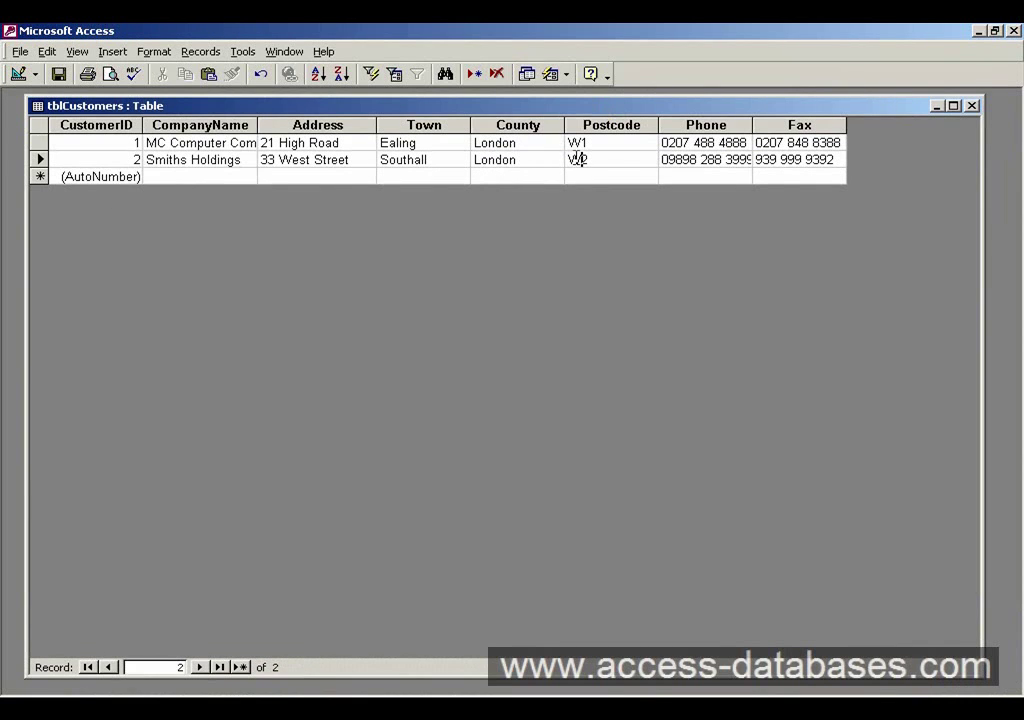